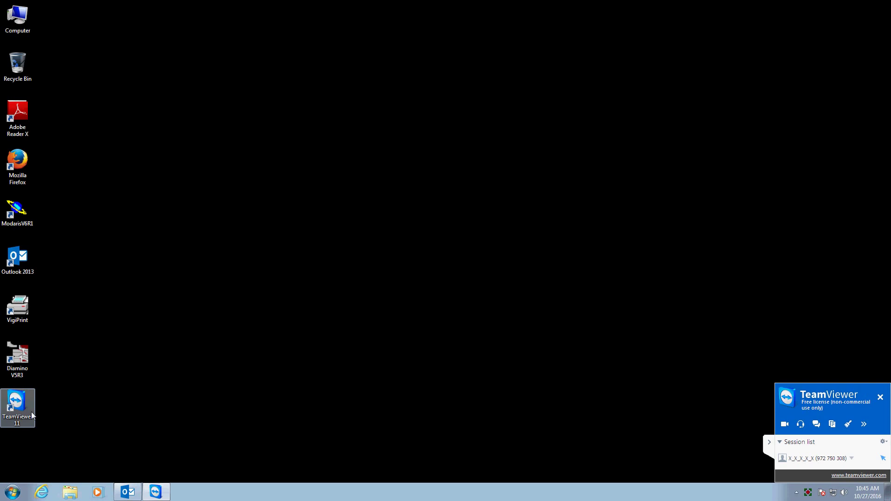
pyautogui.click(13, 495)
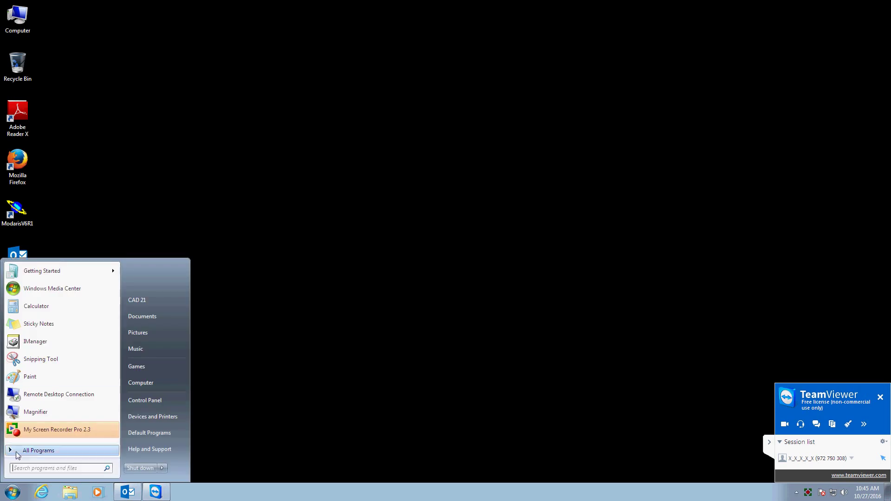
pyautogui.click(32, 342)
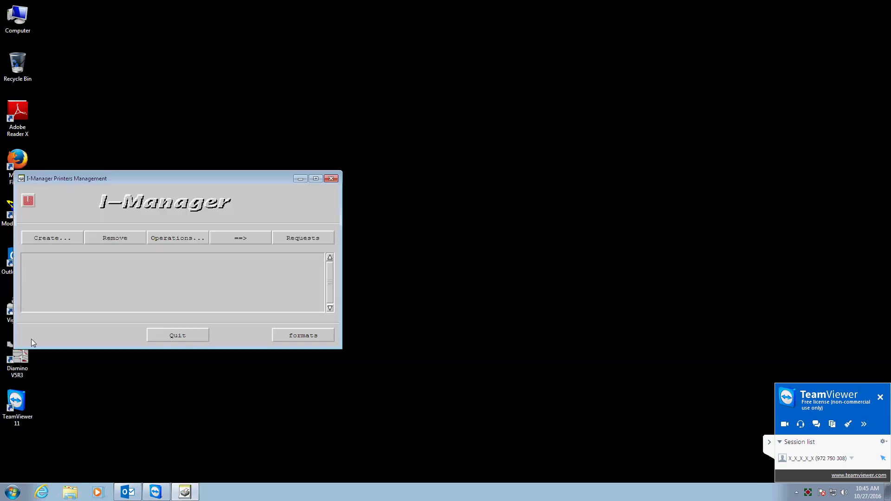
pyautogui.click(46, 238)
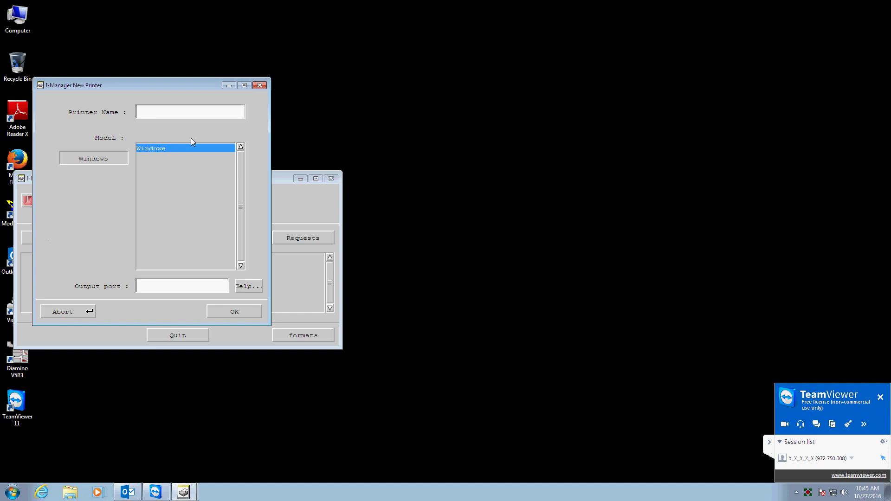
pyautogui.click(258, 86)
pyautogui.click(331, 178)
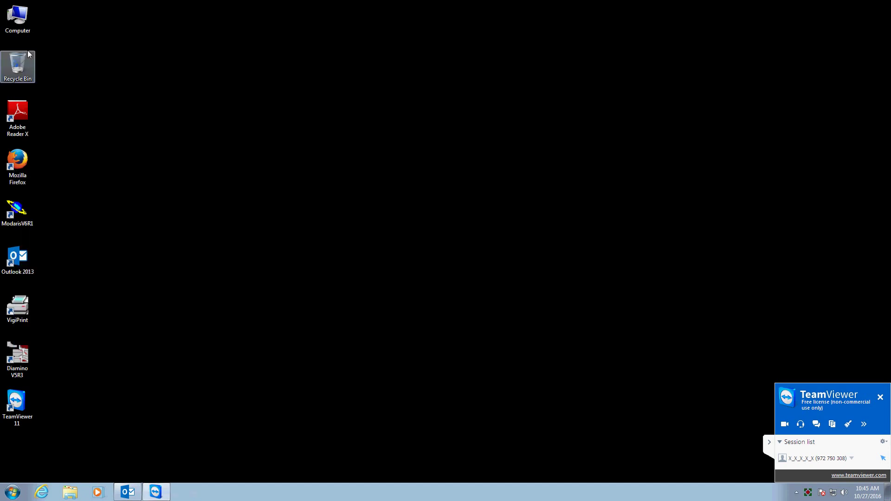
# Open the C:\Lectra\Config\prt-conf folder in the file explorer
pyautogui.doubleClick(18, 18)
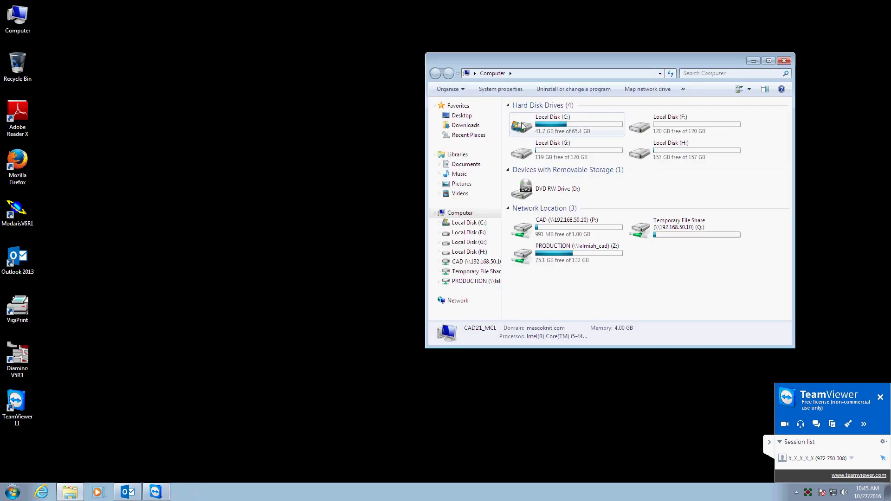
pyautogui.click(527, 126)
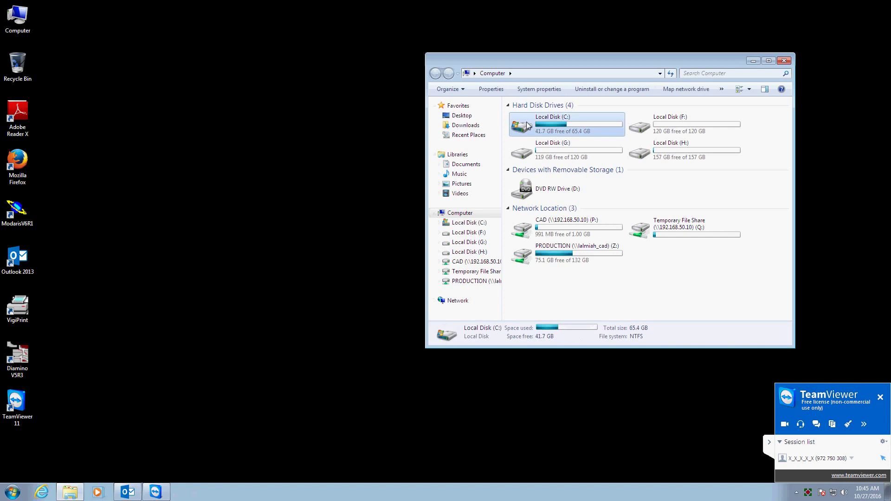
pyautogui.doubleClick(585, 130)
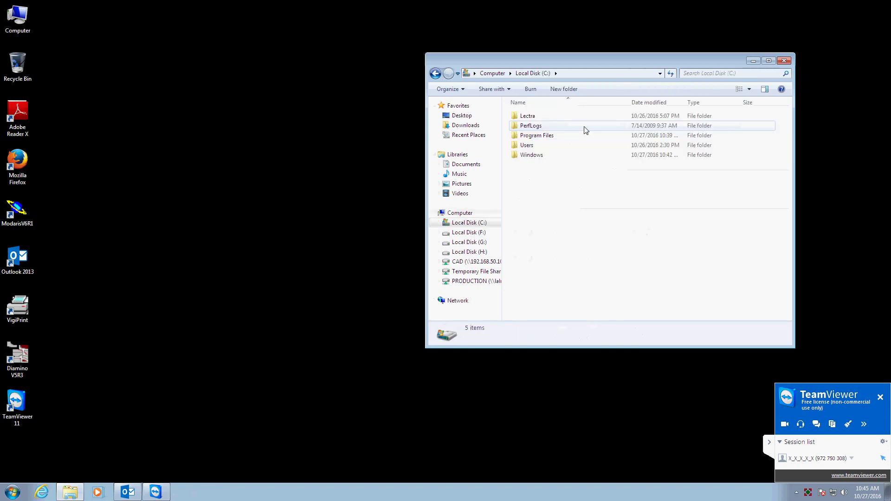
pyautogui.doubleClick(547, 116)
pyautogui.doubleClick(547, 118)
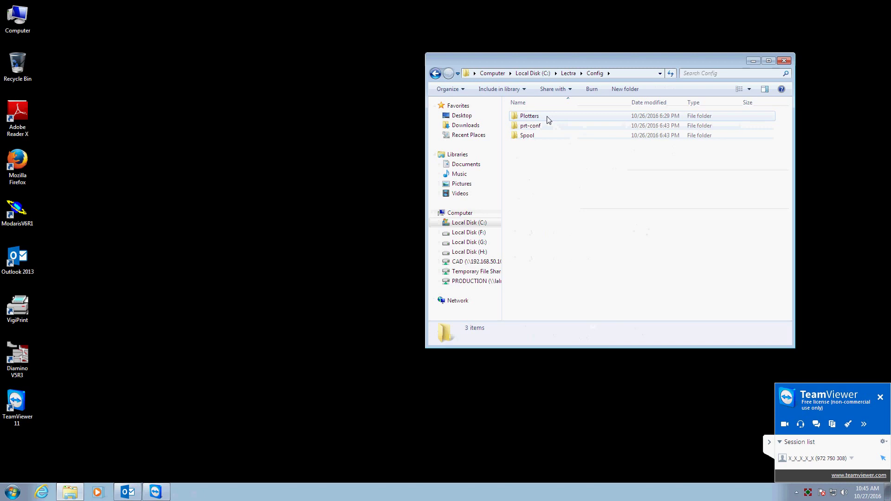
pyautogui.doubleClick(537, 126)
# Open the format.lst file with Notepad, choosing it from the list of installed programs
pyautogui.doubleClick(540, 126)
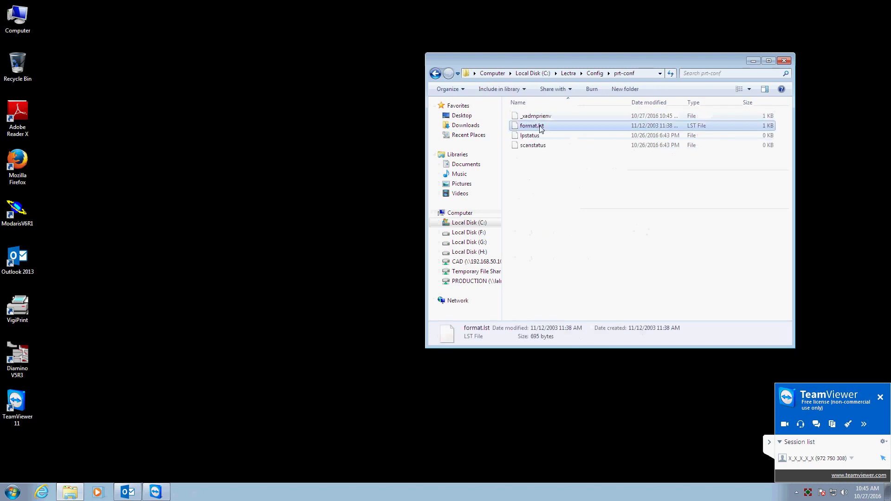
pyautogui.click(411, 271)
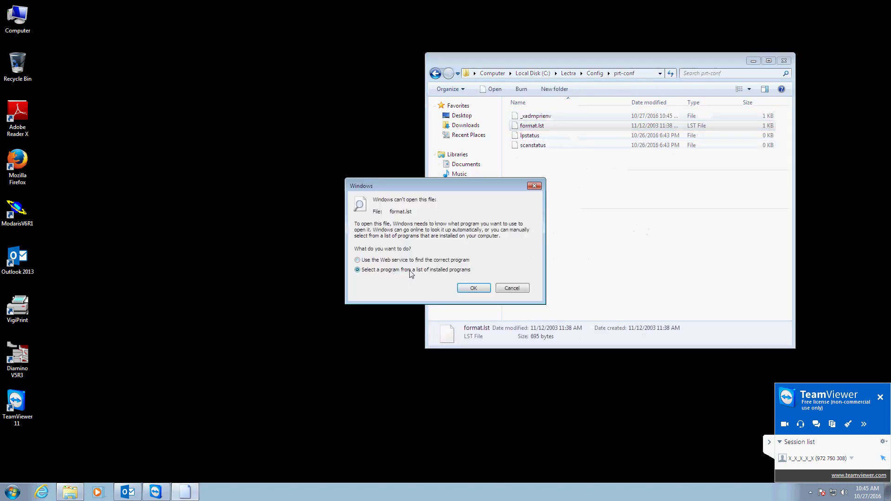
pyautogui.click(473, 288)
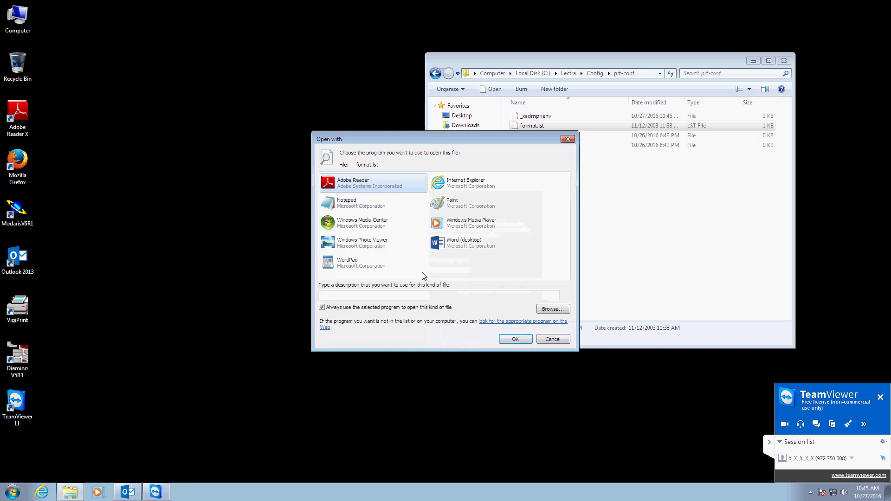
pyautogui.doubleClick(357, 198)
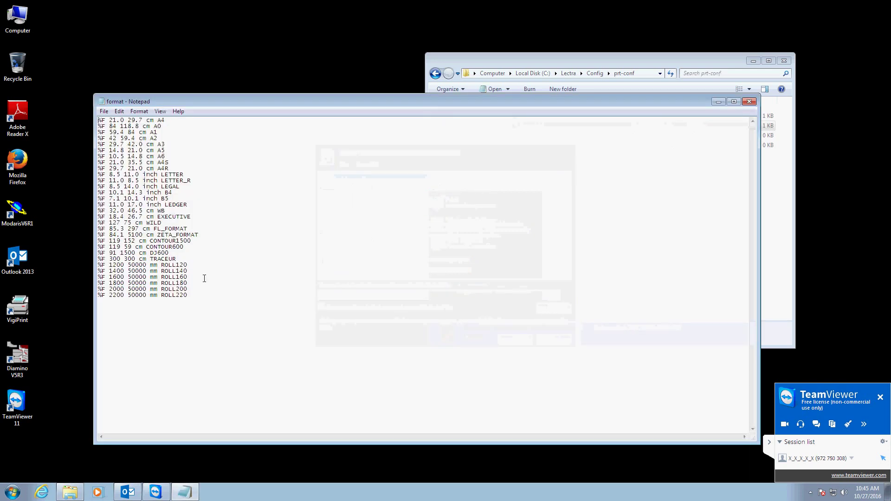
# Copy the last format line, ROLL220, and paste the duplicate on a new line at the end of the file
pyautogui.click(194, 296)
pyautogui.moveTo(123, 303); pyautogui.dragTo(102, 300)
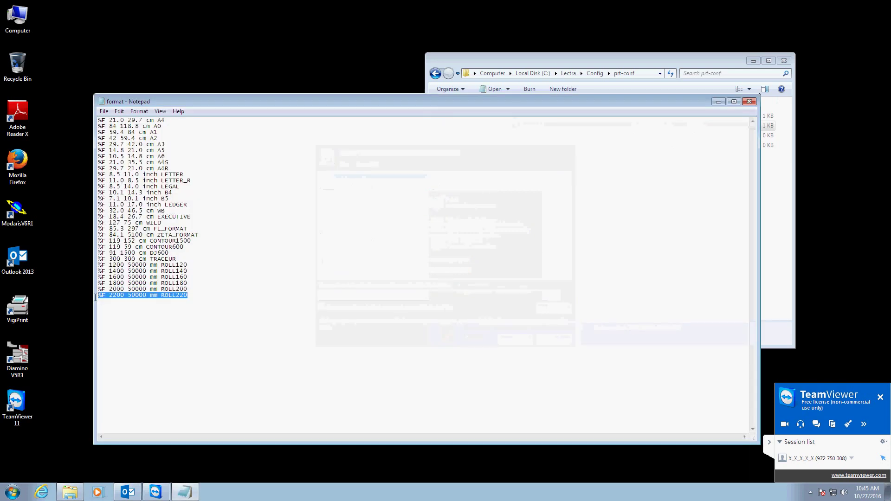
pyautogui.rightClick(106, 297)
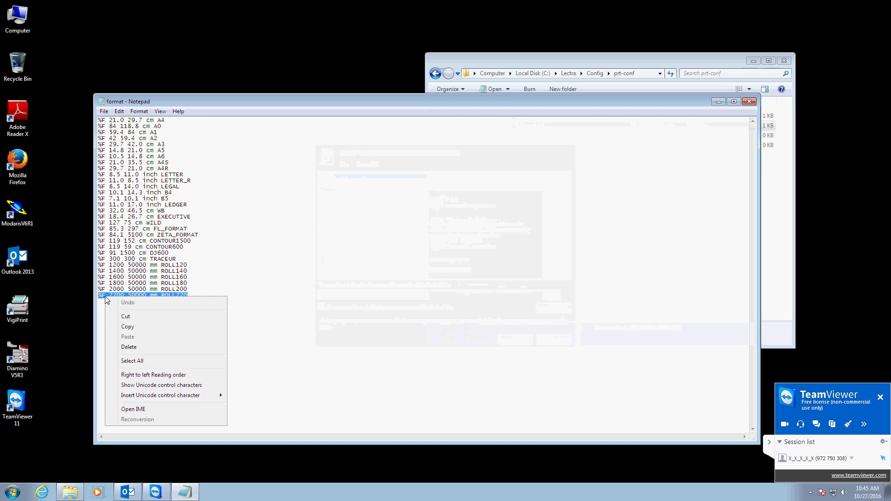
pyautogui.click(125, 326)
pyautogui.click(194, 294)
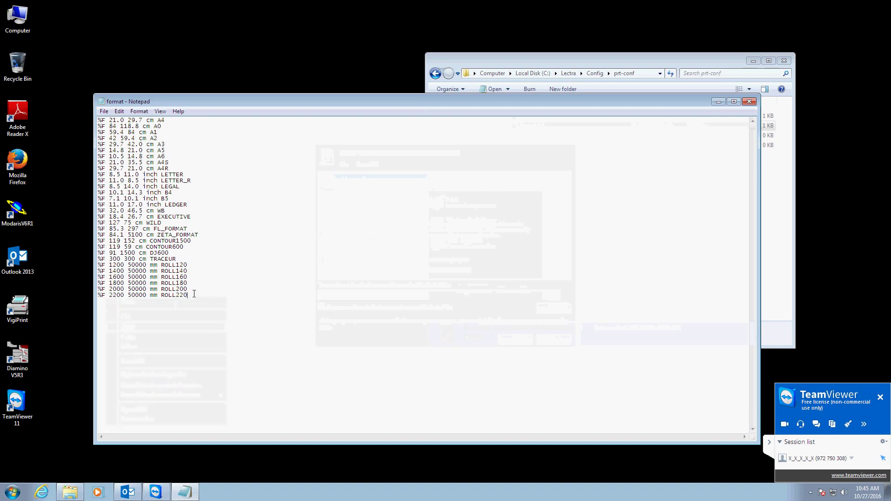
pyautogui.hotkey('ctrl', 'v')
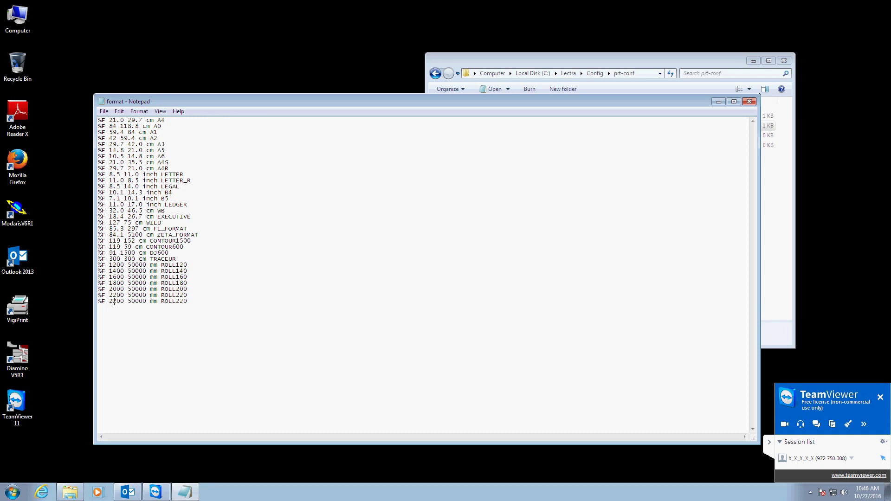
# Change the dimensions in the duplicated ROLL220 line to 1200 by 1500 mm
pyautogui.click(113, 301)
pyautogui.press('BackSpace')
pyautogui.write('1')
pyautogui.press('BackSpace')
pyautogui.press('BackSpace')
pyautogui.press('BackSpace')
pyautogui.write('15')
# Replace the format name in the 1200 by 1500 mm line with winda
pyautogui.click(185, 301)
pyautogui.press('Return')
pyautogui.press('BackSpace')
pyautogui.press('BackSpace')
pyautogui.press('BackSpace')
pyautogui.press('BackSpace')
pyautogui.press('BackSpace')
pyautogui.press('BackSpace')
pyautogui.write('winda')
# Save the edited format file, and close it and the prt-conf folder window
pyautogui.click(104, 112)
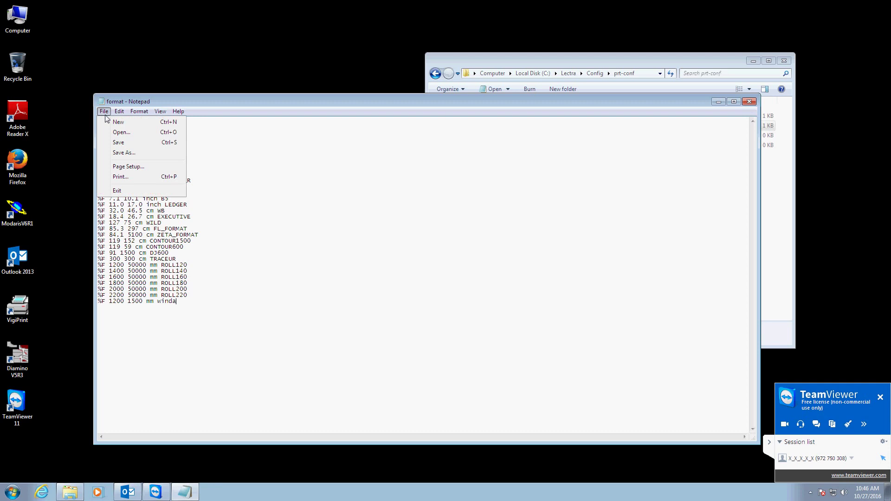
pyautogui.click(115, 142)
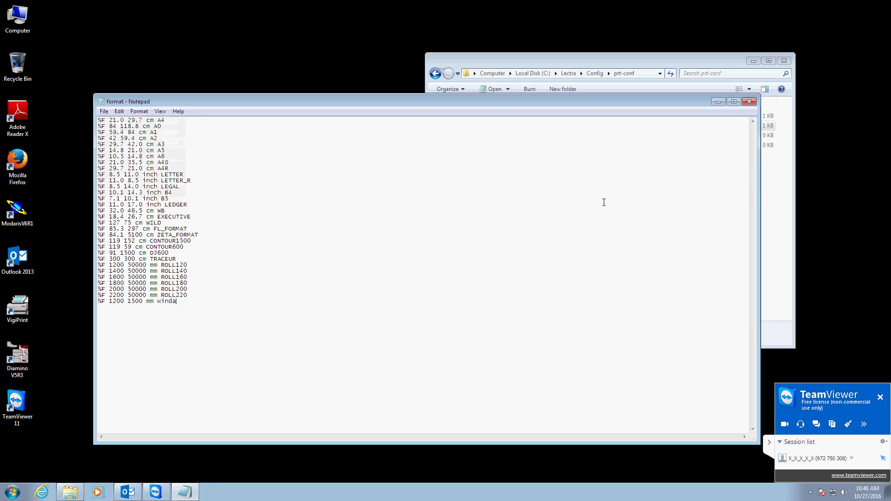
pyautogui.click(750, 102)
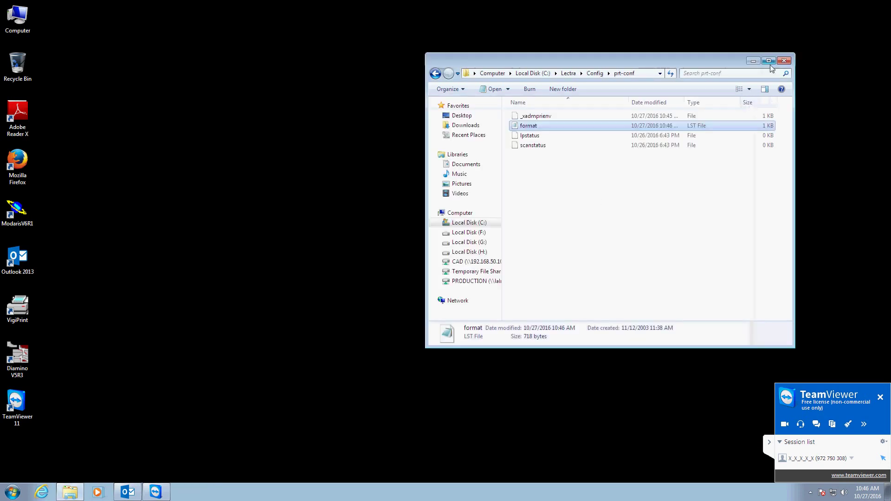
pyautogui.click(784, 61)
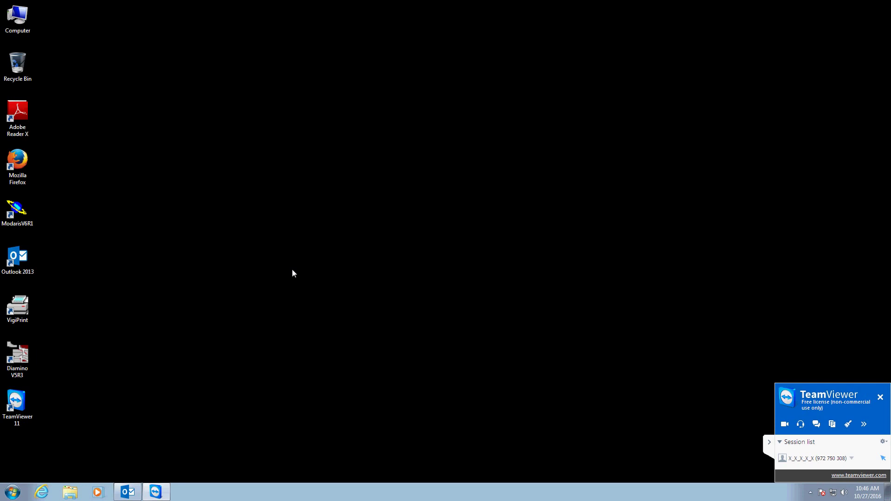
# Start creating a new printer in IManager and name it winda cutter
pyautogui.click(6, 491)
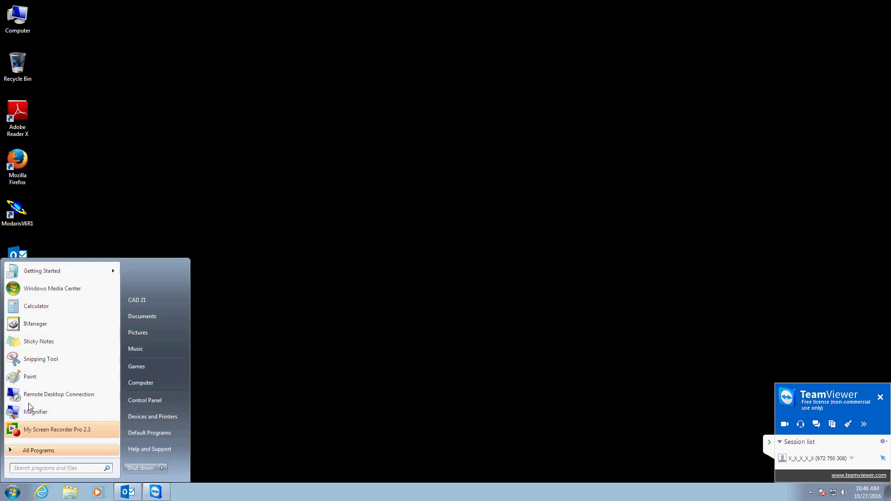
pyautogui.click(35, 324)
pyautogui.click(60, 237)
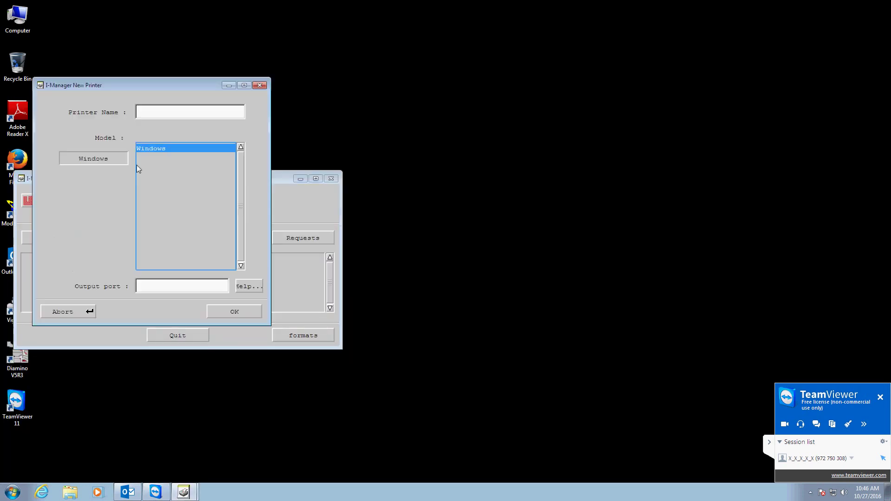
pyautogui.click(169, 117)
pyautogui.write('w')
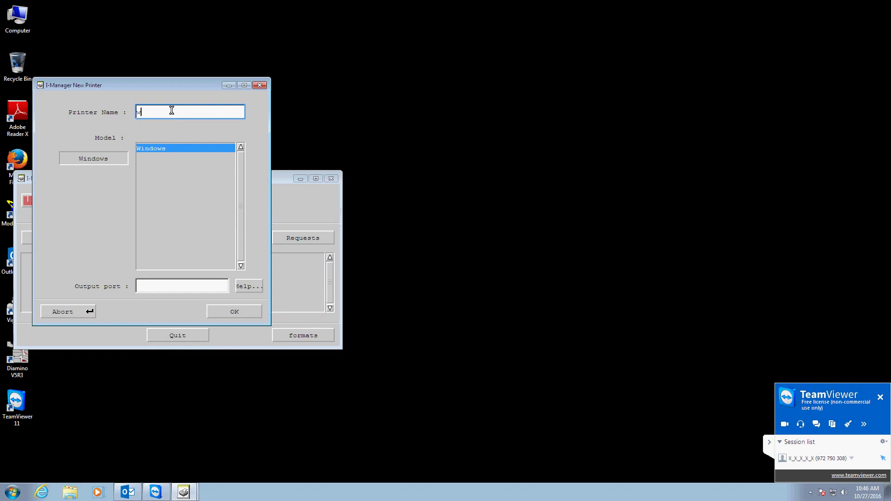
pyautogui.write('inda cutter')
# Create the printer as a Centronics summagraphics model with LPT1: as its output port
pyautogui.click(98, 160)
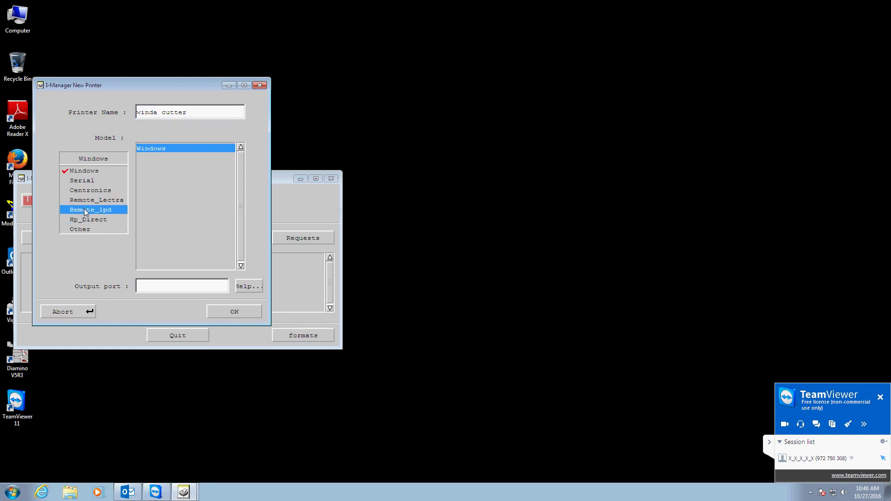
pyautogui.click(89, 191)
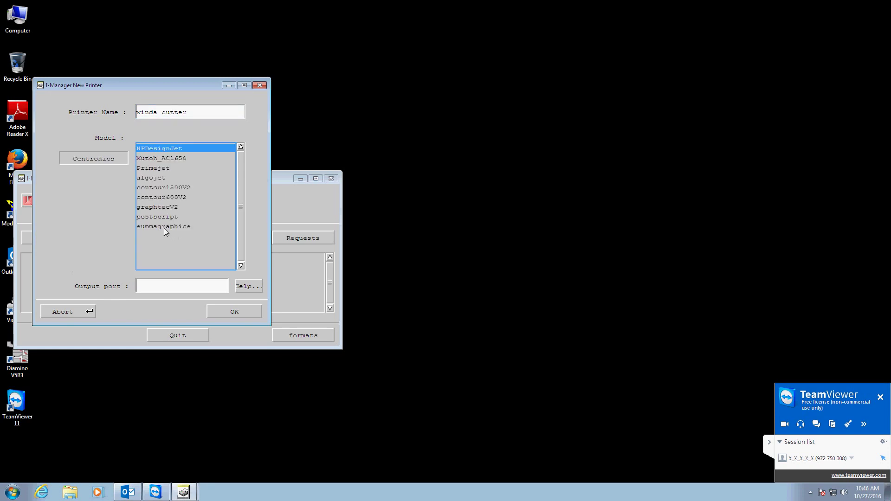
pyautogui.click(197, 259)
pyautogui.click(239, 287)
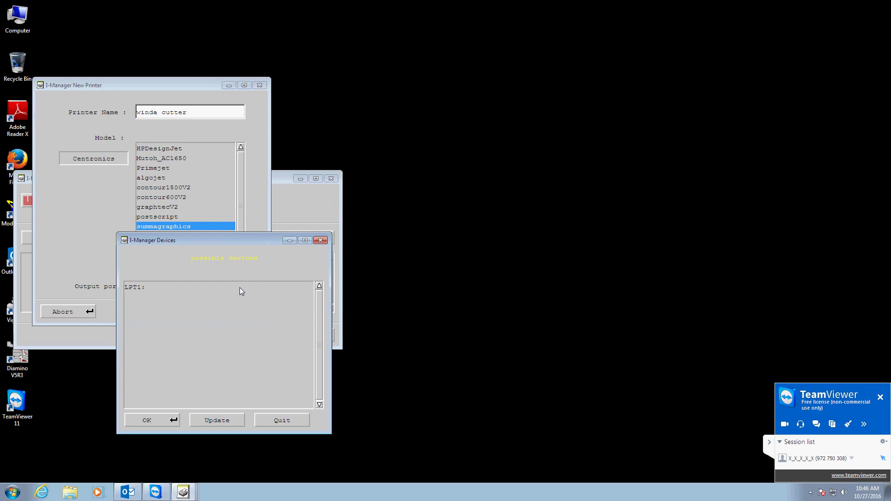
pyautogui.click(137, 287)
pyautogui.click(147, 420)
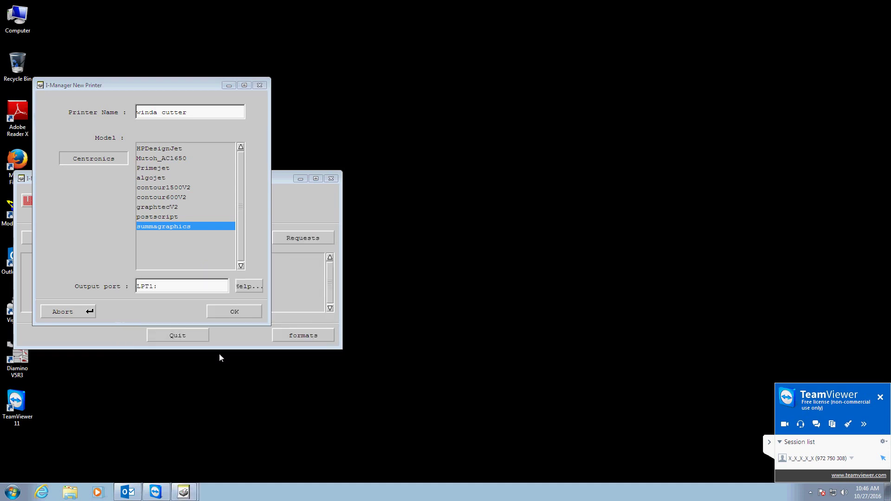
pyautogui.click(222, 314)
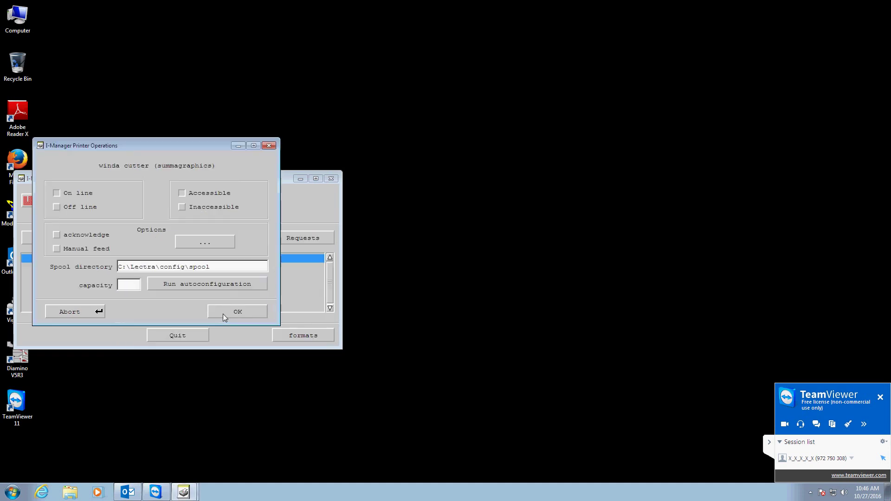
# Configure the printer's options with the winda format and the HPGL language, update the configuration file, and accept the printer operations
pyautogui.click(210, 242)
pyautogui.moveTo(96, 326); pyautogui.dragTo(76, 423)
pyautogui.click(56, 413)
pyautogui.click(55, 411)
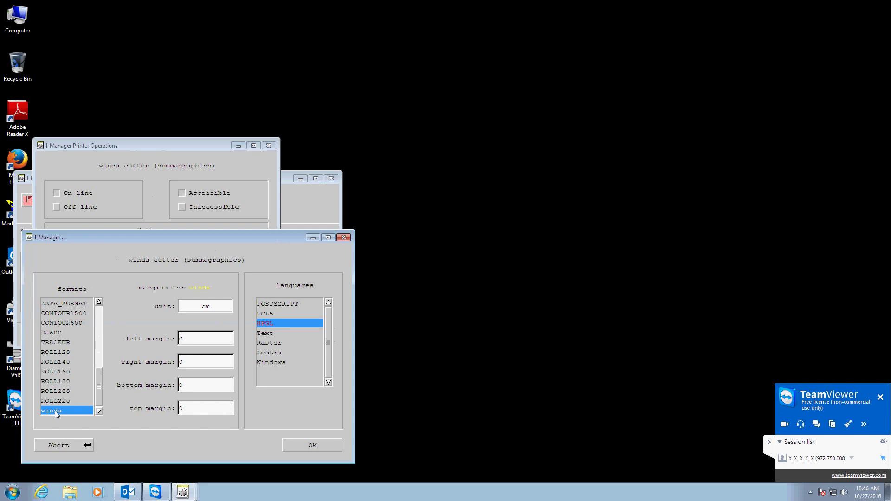
pyautogui.click(271, 335)
pyautogui.click(299, 440)
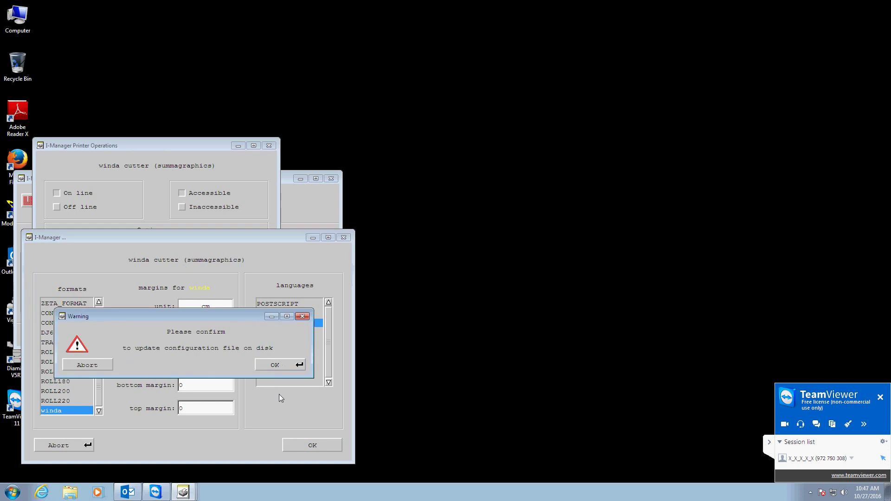
pyautogui.click(275, 362)
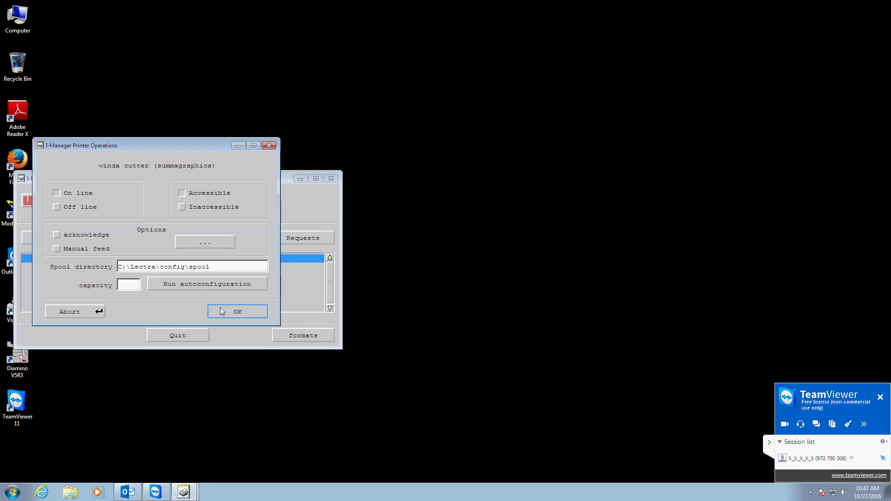
pyautogui.click(221, 311)
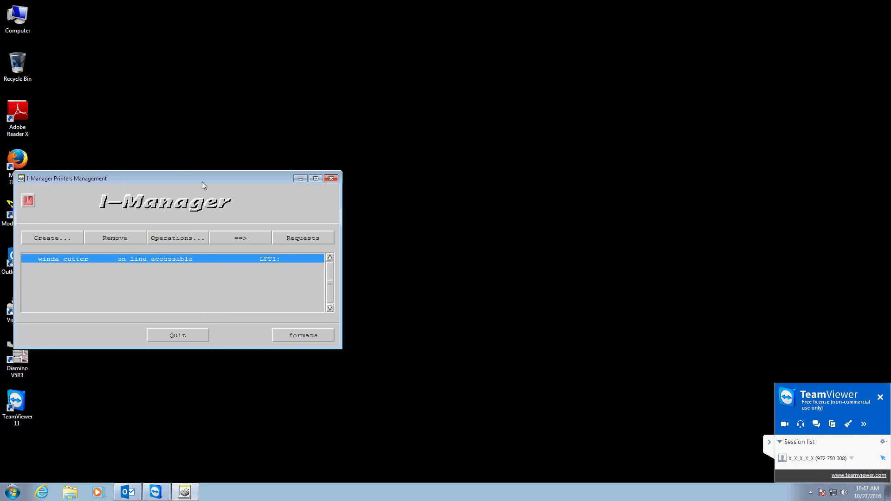
# Quit I-Manager and switch to VigiPrint
pyautogui.moveTo(182, 179); pyautogui.dragTo(271, 143)
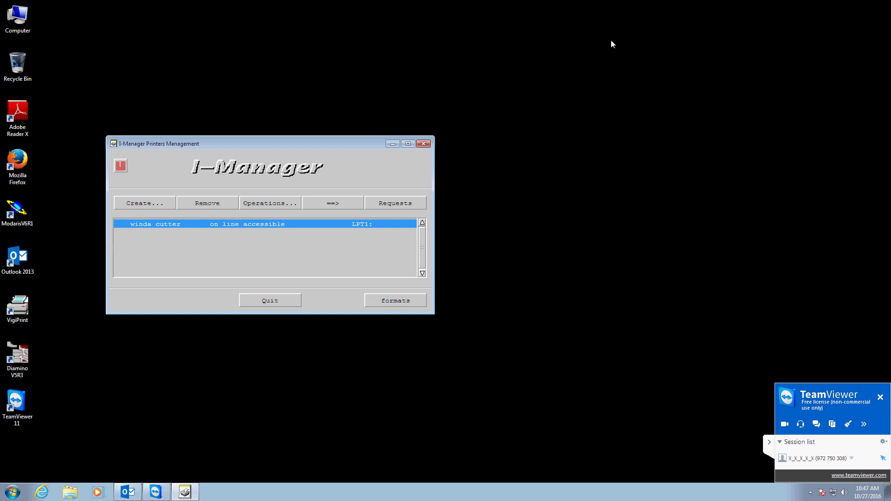
pyautogui.click(281, 301)
pyautogui.doubleClick(36, 306)
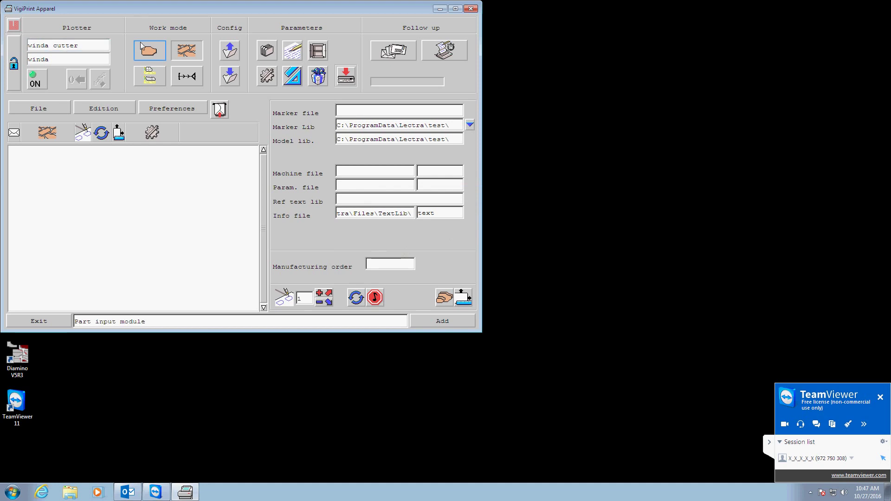
pyautogui.click(142, 44)
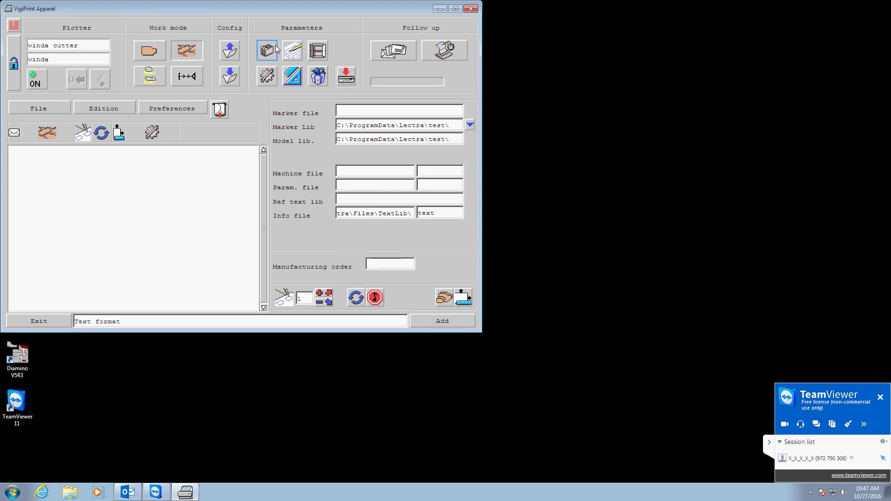
# Set the Apparel input selector to PLA/PLX markers and IBA/MDL models, and accept it
pyautogui.click(297, 262)
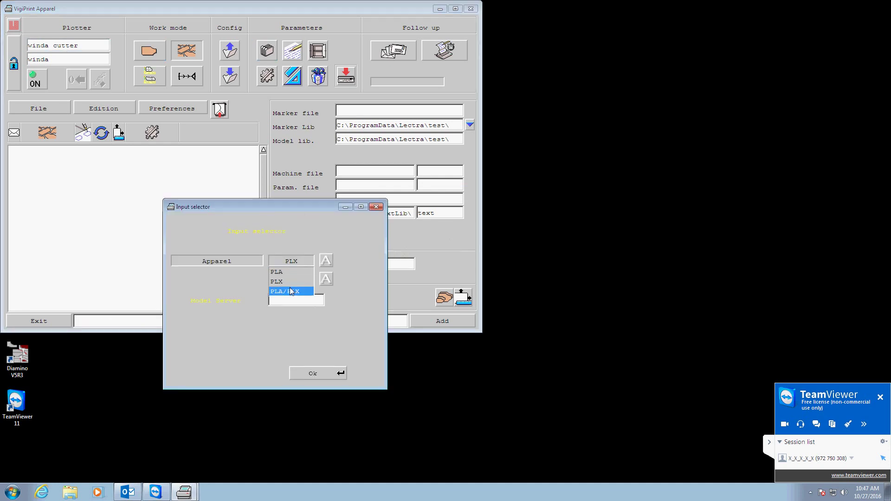
pyautogui.click(288, 291)
pyautogui.click(291, 280)
pyautogui.click(286, 312)
pyautogui.click(311, 373)
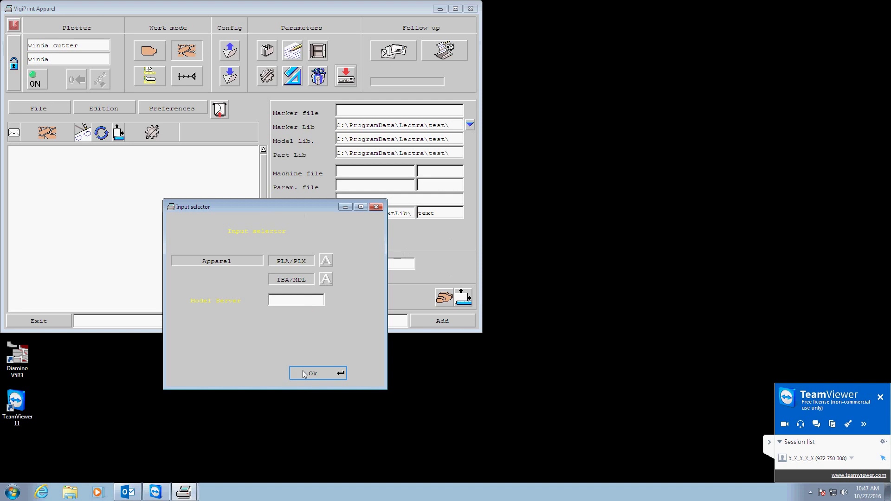
# Turn off Vectoriel Font in the text parameters, choose the gb font for the letters, and accept
pyautogui.click(319, 74)
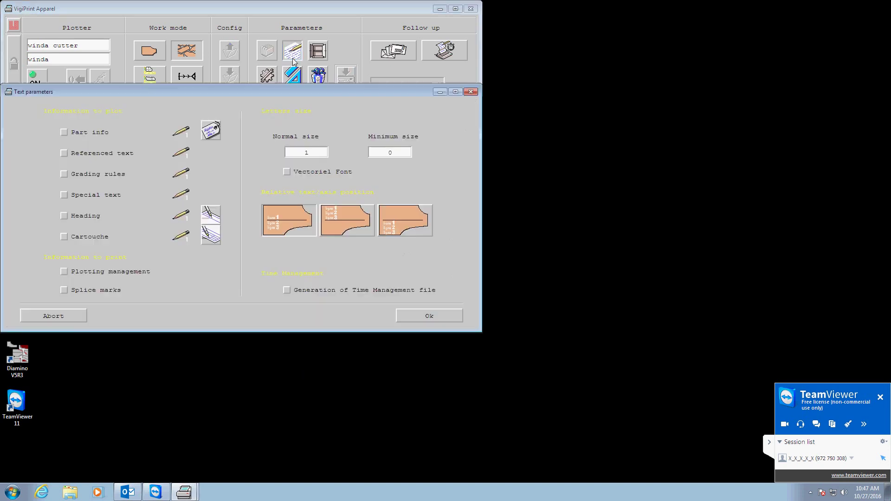
pyautogui.click(304, 171)
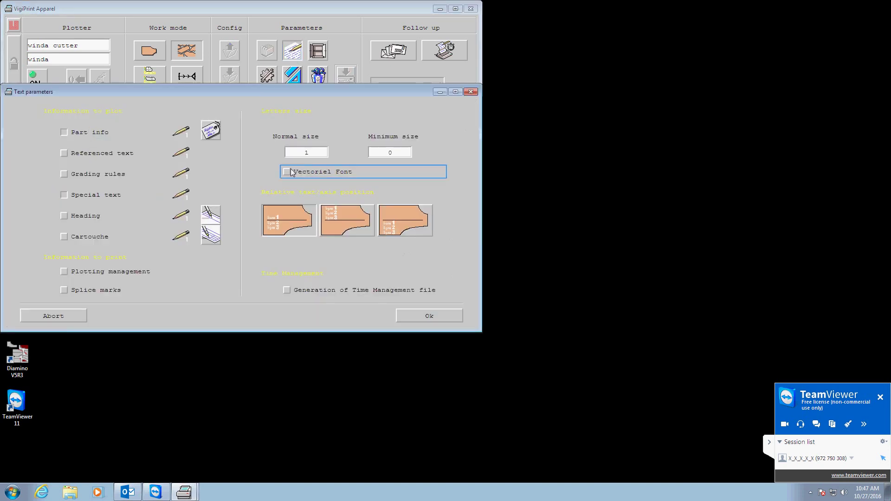
pyautogui.click(304, 153)
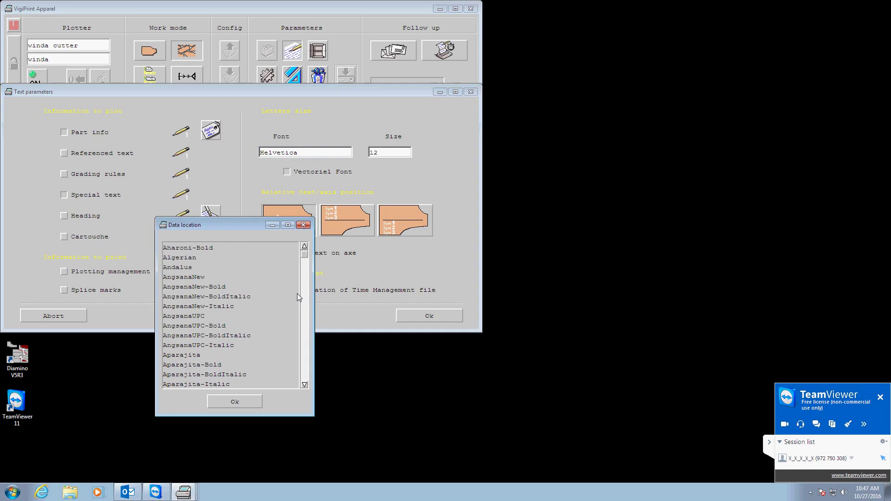
pyautogui.moveTo(304, 253); pyautogui.dragTo(299, 377)
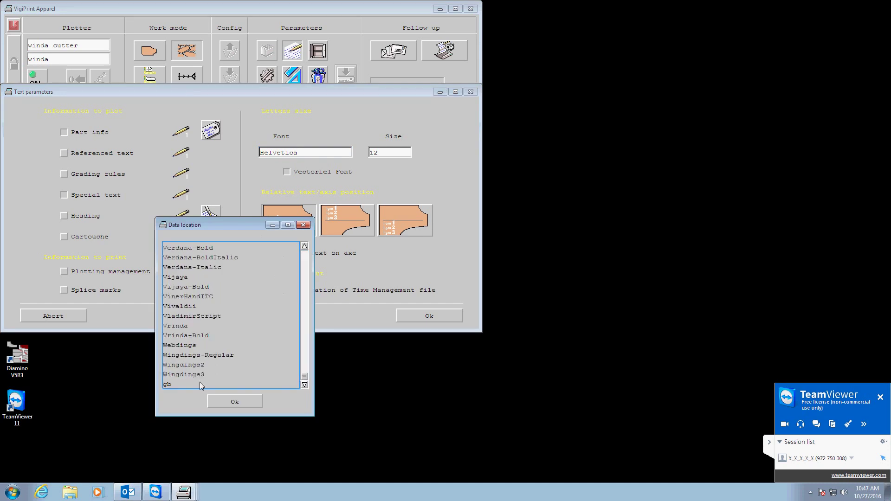
pyautogui.click(173, 385)
pyautogui.click(213, 404)
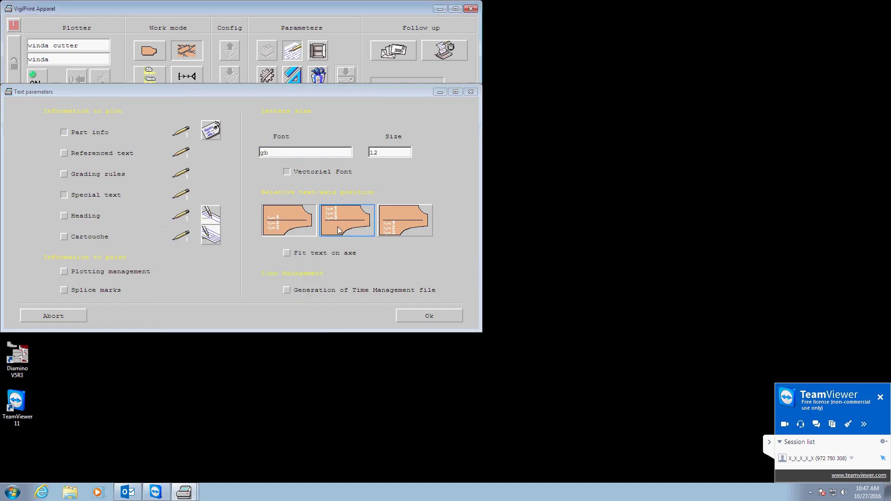
pyautogui.click(429, 315)
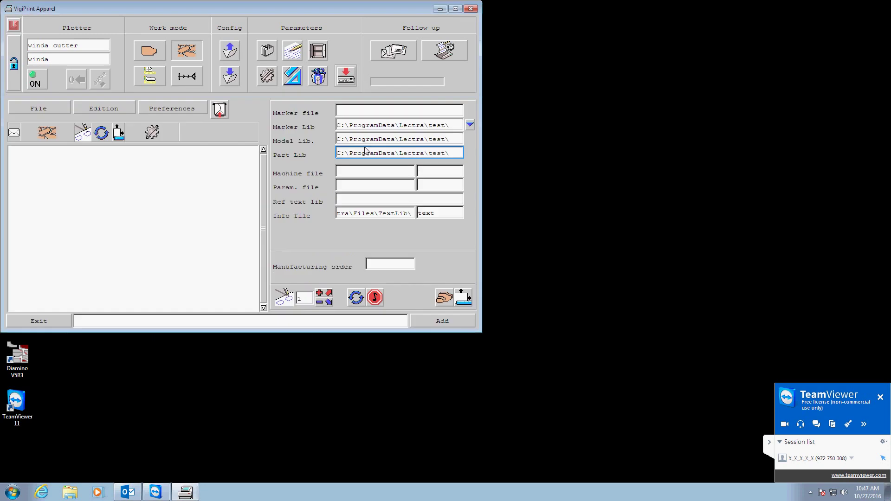
# Save the parameters and set the frame option to No frame in the operating parameters
pyautogui.click(346, 76)
pyautogui.click(336, 274)
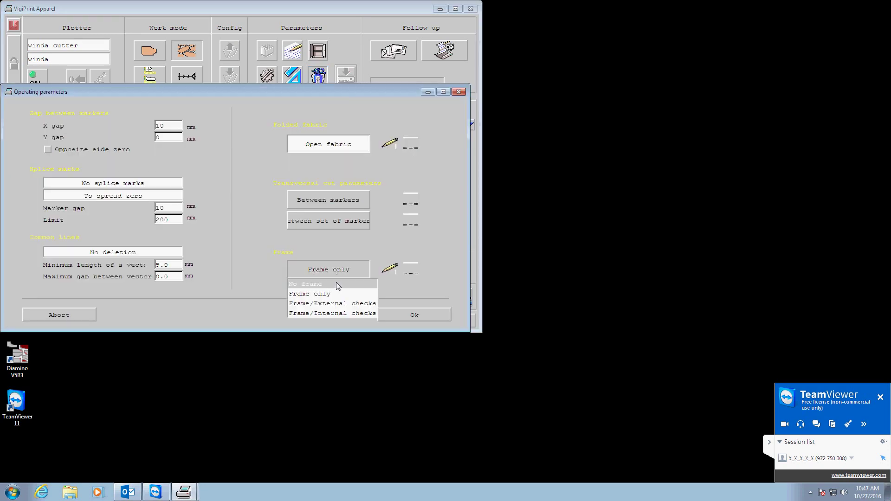
pyautogui.click(325, 282)
pyautogui.click(414, 315)
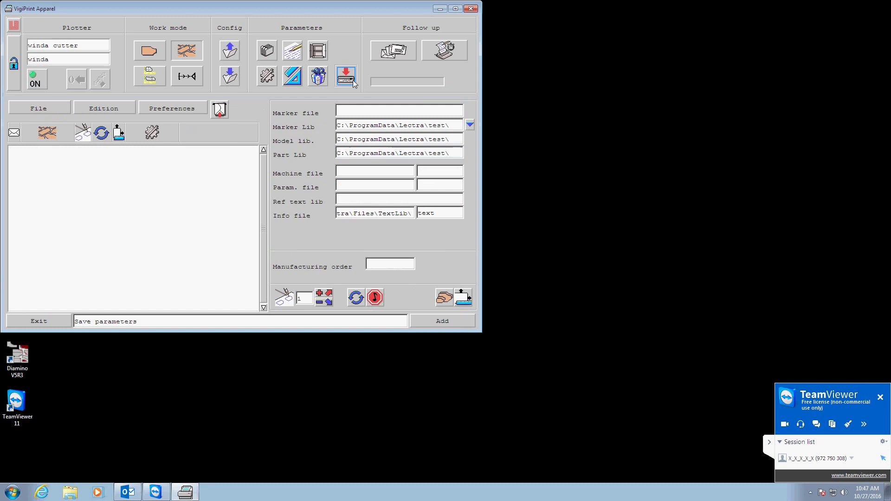
# Clear the plotting report path in the data locations and apply the empty path to the error report as well
pyautogui.click(318, 50)
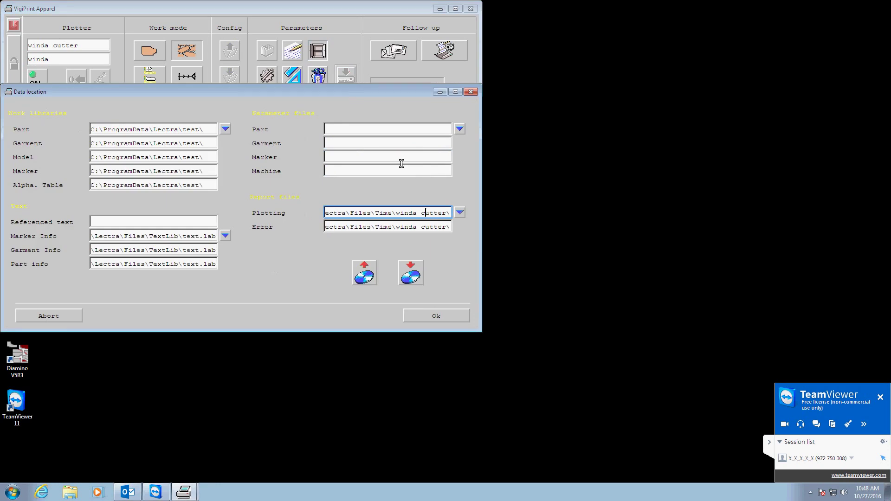
pyautogui.press('BackSpace')
pyautogui.press('BackSpace')
pyautogui.press('BackSpace')
pyautogui.press('BackSpace')
pyautogui.press('BackSpace')
pyautogui.press('BackSpace')
pyautogui.press('BackSpace')
pyautogui.press('BackSpace')
pyautogui.press('BackSpace')
pyautogui.press('BackSpace')
pyautogui.press('BackSpace')
pyautogui.press('BackSpace')
pyautogui.press('BackSpace')
pyautogui.press('BackSpace')
pyautogui.press('BackSpace')
pyautogui.press('BackSpace')
pyautogui.press('BackSpace')
pyautogui.press('BackSpace')
pyautogui.press('BackSpace')
pyautogui.press('BackSpace')
pyautogui.press('BackSpace')
pyautogui.press('BackSpace')
pyautogui.press('BackSpace')
pyautogui.press('BackSpace')
pyautogui.press('BackSpace')
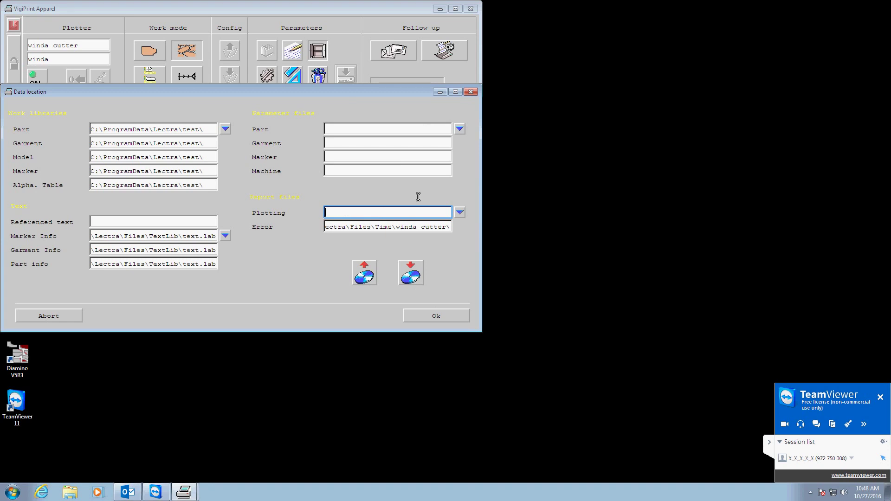
pyautogui.click(460, 212)
pyautogui.doubleClick(193, 235)
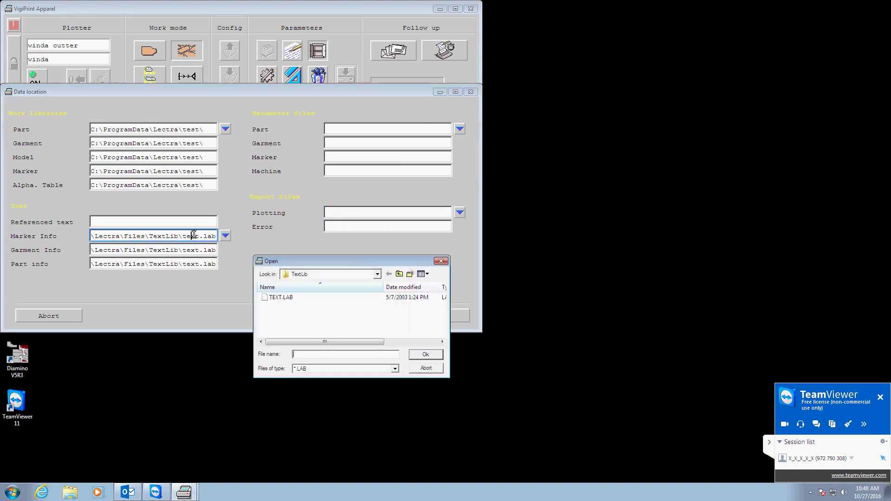
pyautogui.click(337, 274)
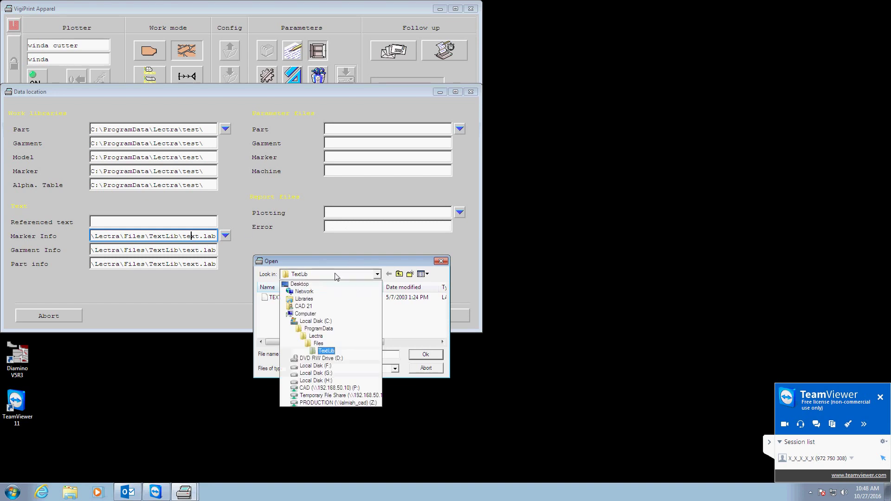
pyautogui.click(337, 274)
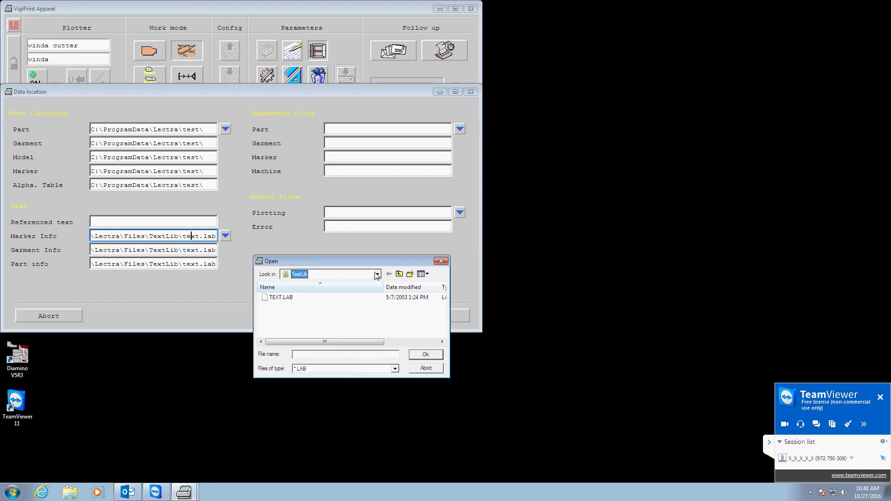
pyautogui.click(423, 355)
pyautogui.click(441, 261)
# Accept the data locations, then check the operating parameters and save the parameters
pyautogui.click(428, 316)
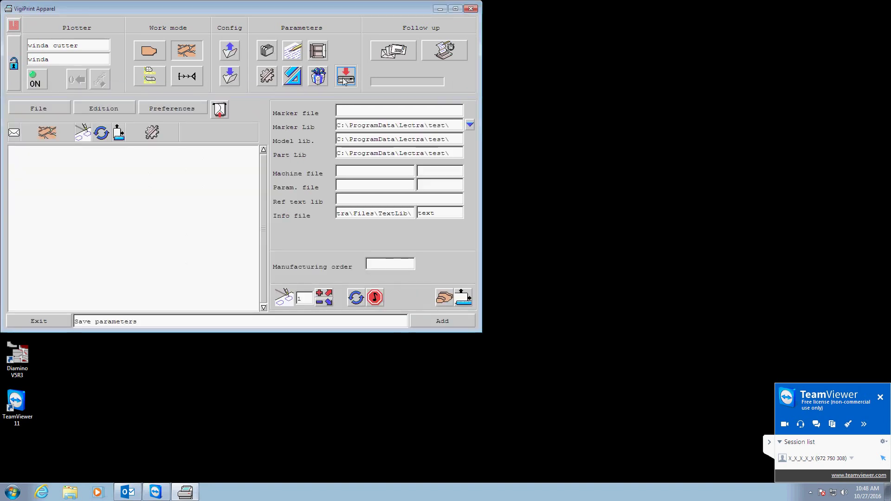
pyautogui.click(319, 79)
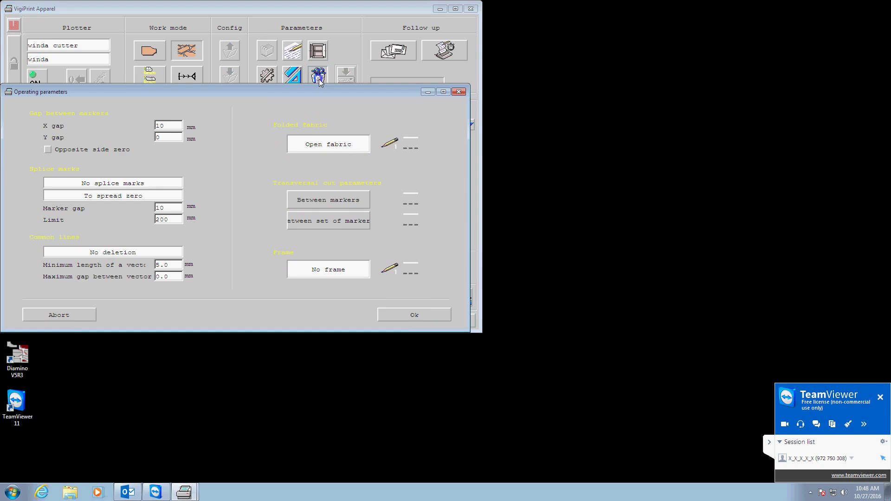
pyautogui.click(395, 316)
pyautogui.click(346, 76)
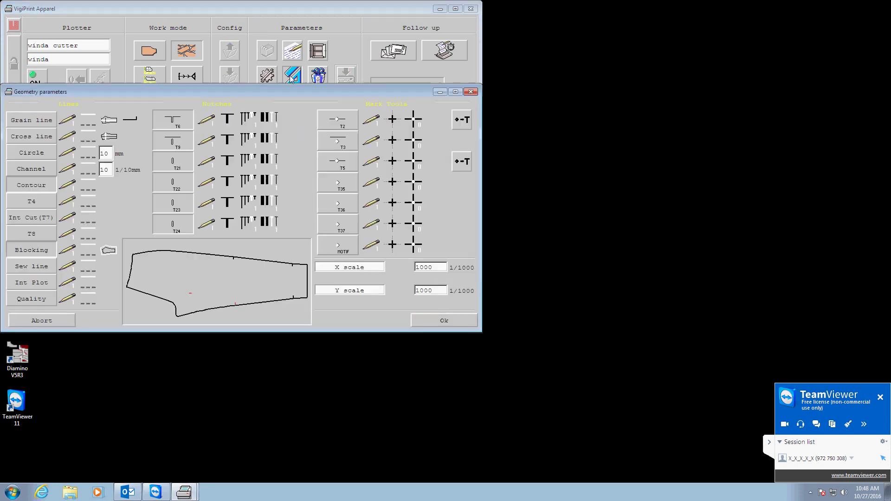
# Enable the grain line with an arrow end in the geometry parameters and change the contour's pen
pyautogui.click(31, 119)
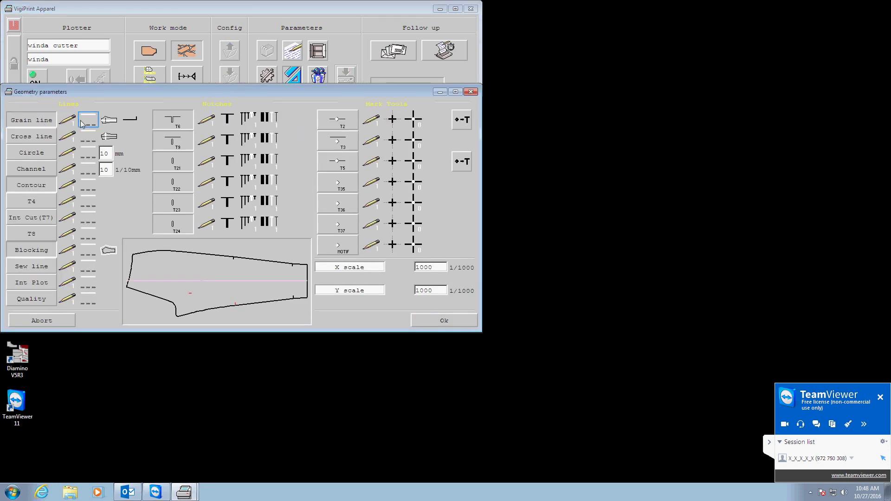
pyautogui.click(118, 121)
pyautogui.click(67, 184)
# Change the bar style of notches T6, T9, T21, T22, T23 and T24 to three equal bars
pyautogui.click(264, 119)
pyautogui.click(267, 139)
pyautogui.click(268, 161)
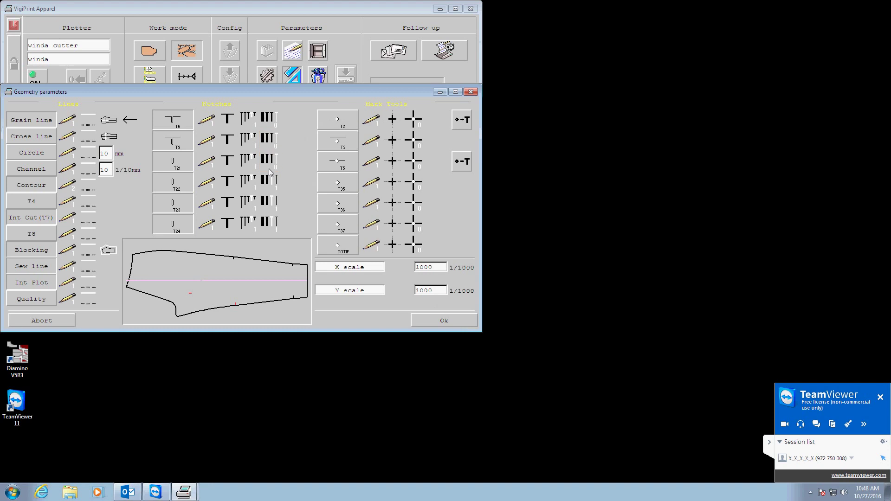
pyautogui.click(269, 181)
pyautogui.click(267, 202)
pyautogui.click(267, 204)
pyautogui.click(267, 222)
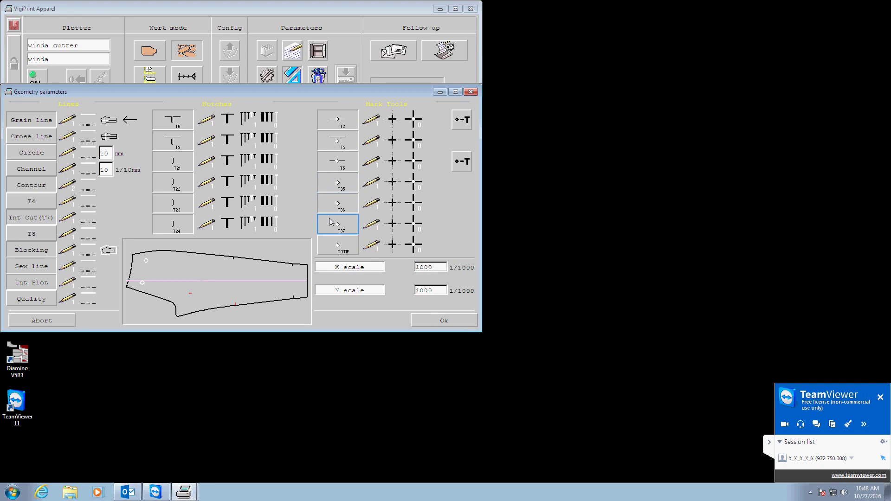
# Change the large cross setting of the mark tools from T2 down to MOTIF, and accept the geometry parameters
pyautogui.click(413, 140)
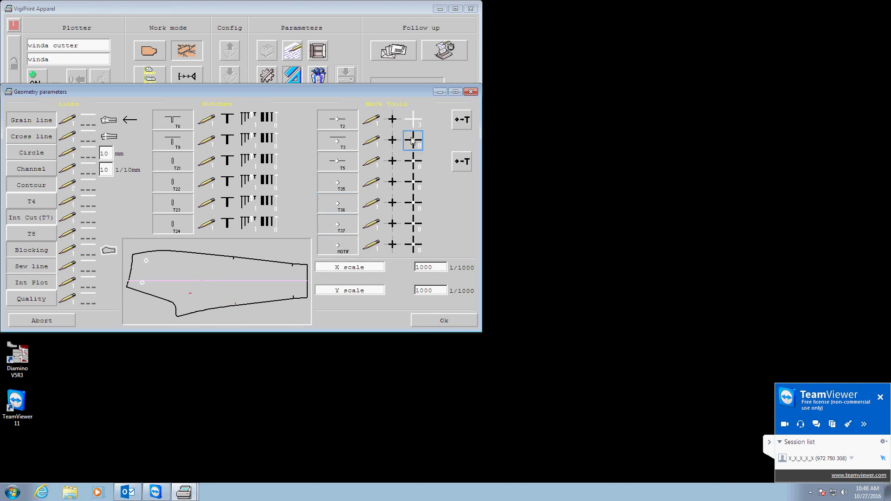
pyautogui.click(416, 170)
pyautogui.click(415, 188)
pyautogui.click(414, 197)
pyautogui.click(408, 225)
pyautogui.click(413, 242)
pyautogui.click(430, 317)
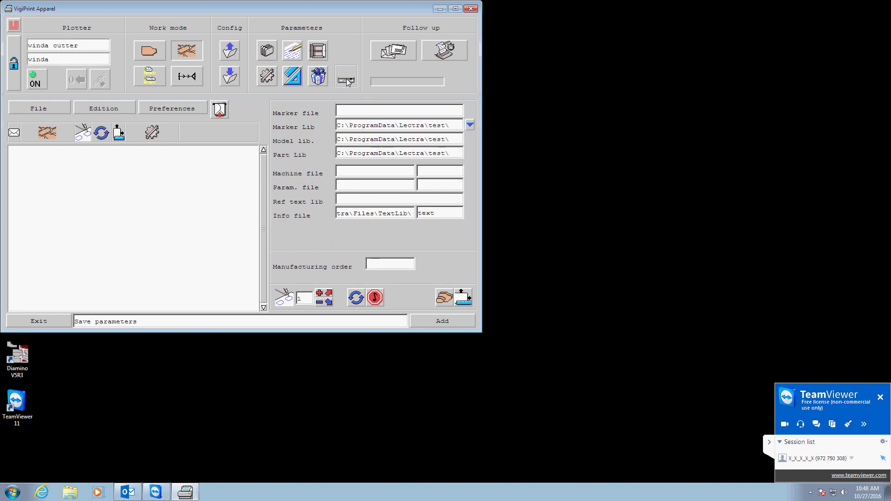
# Move the VigiPrint window aside on the desktop and open Notepad
pyautogui.moveTo(292, 7); pyautogui.dragTo(565, 26)
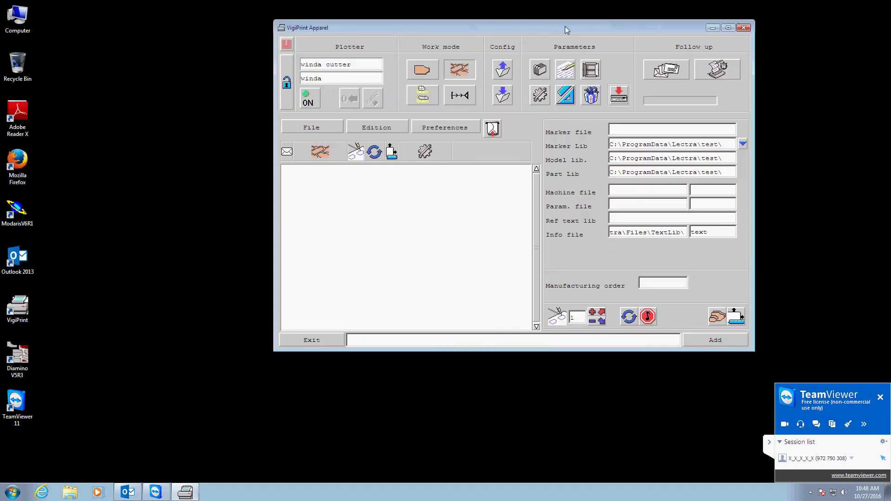
pyautogui.click(12, 491)
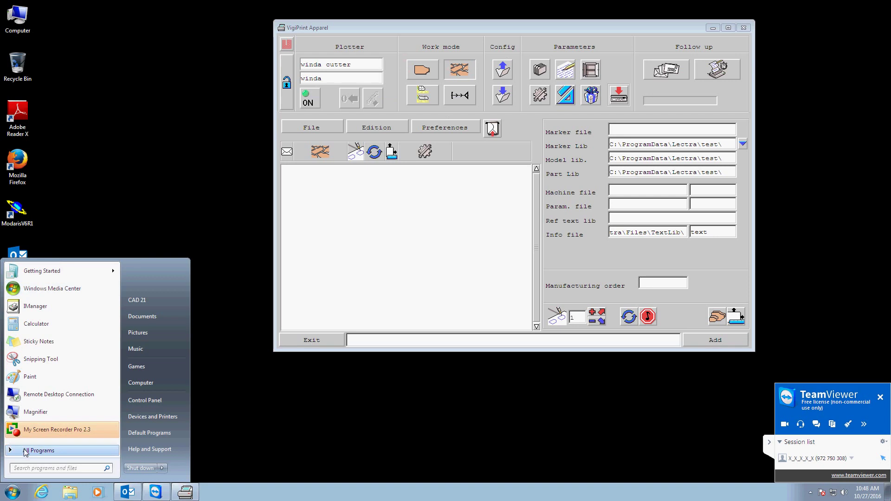
pyautogui.click(39, 450)
pyautogui.click(40, 374)
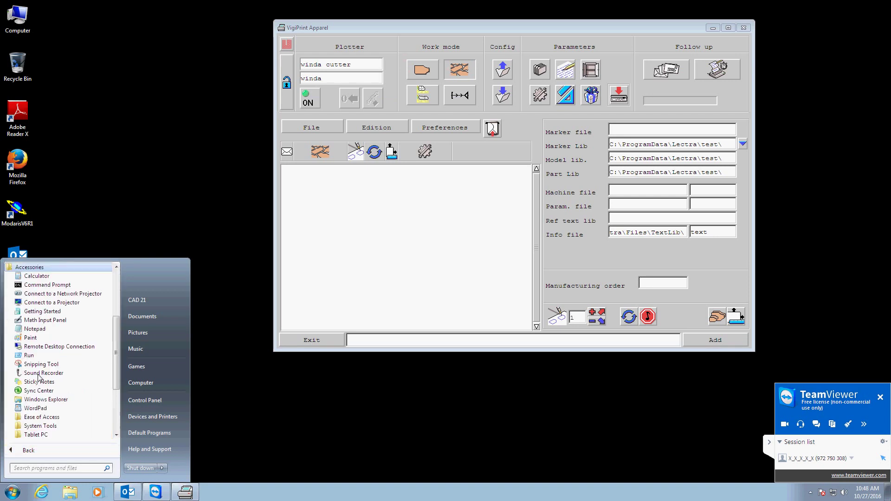
pyautogui.click(35, 328)
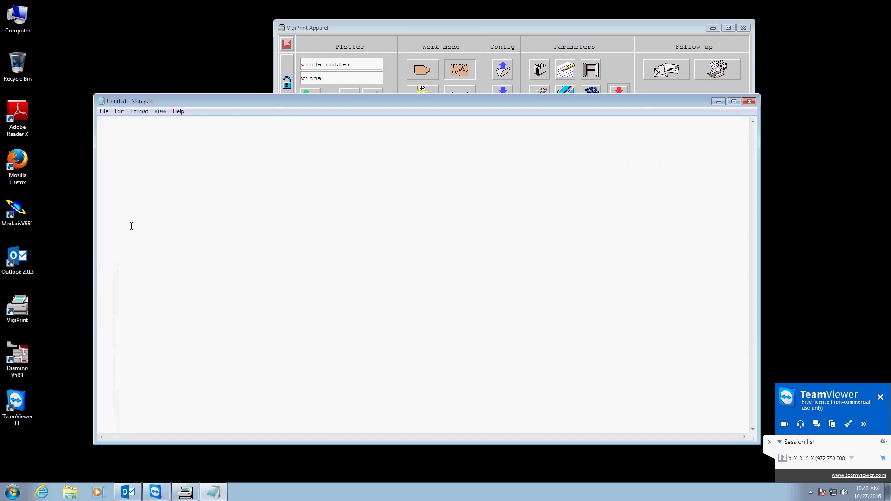
# Write the note "please send one marker and check is ok or not", followed by "ok boss..." on a separate line
pyautogui.write('please send one marker and check is ok or n')
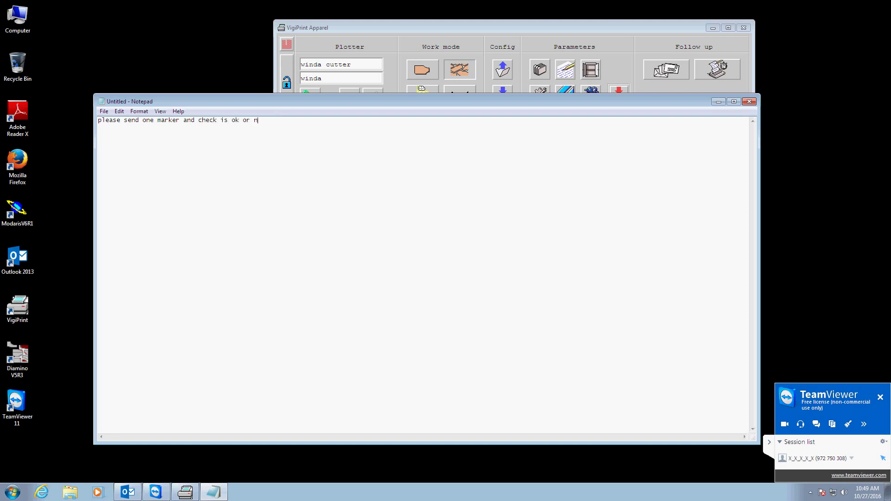
pyautogui.write('ot  ')
pyautogui.write('ok')
pyautogui.write(' boss...')
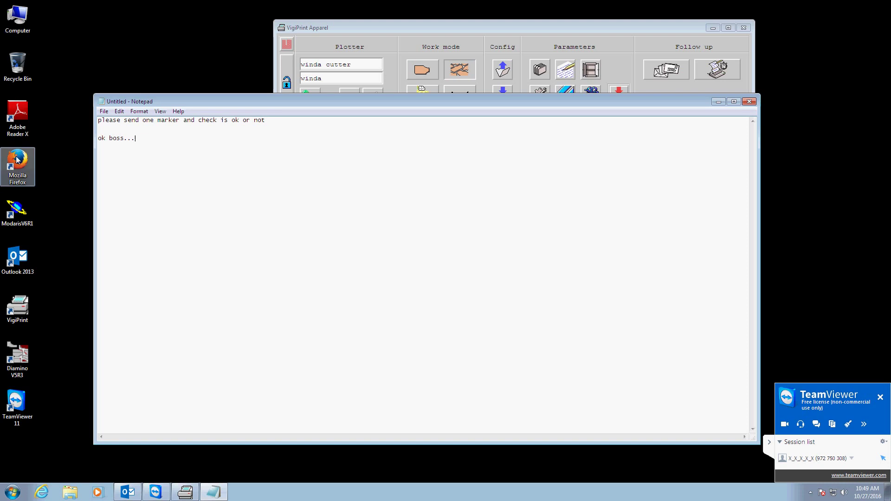
# Switch to Diamino and open the CUT marker from the black library folder
pyautogui.doubleClick(17, 355)
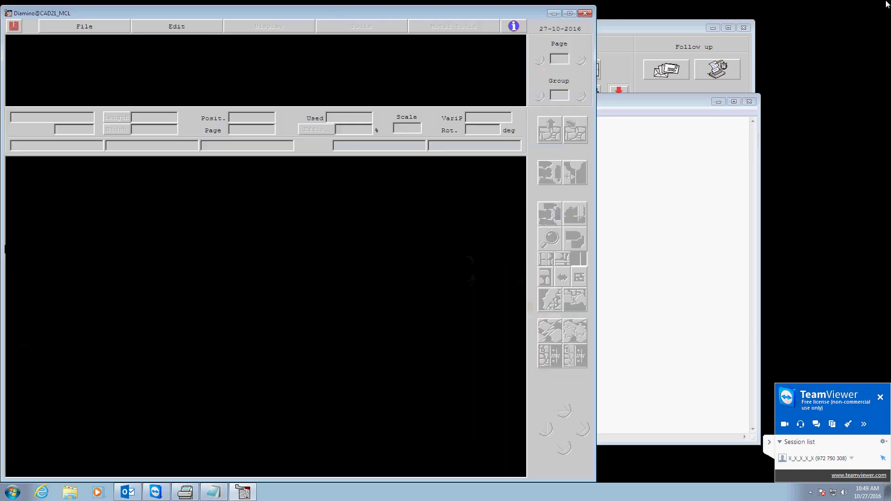
pyautogui.click(100, 26)
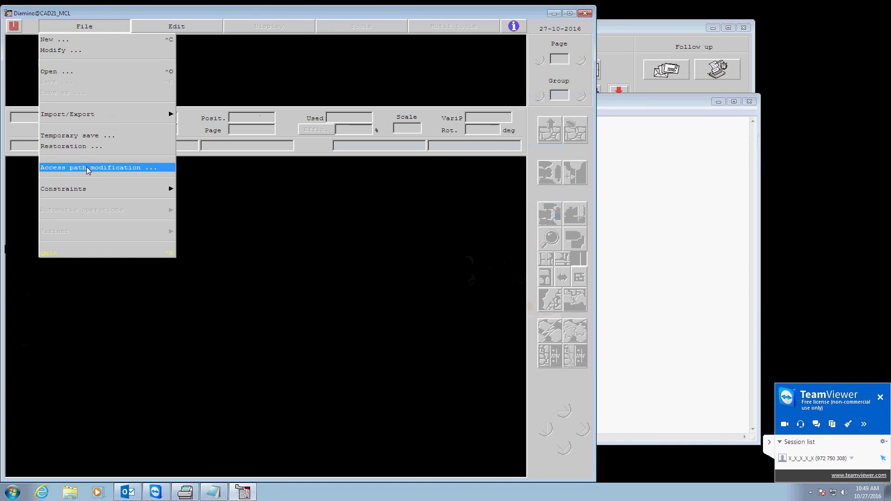
pyautogui.click(88, 71)
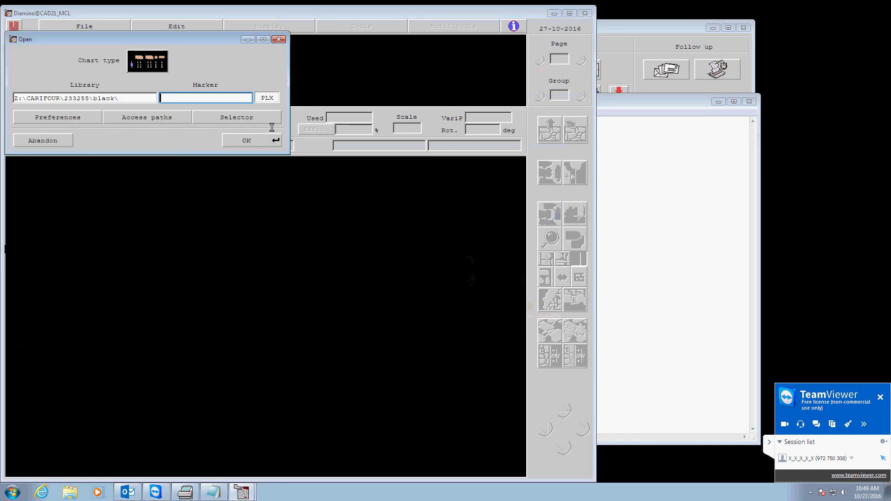
pyautogui.click(214, 119)
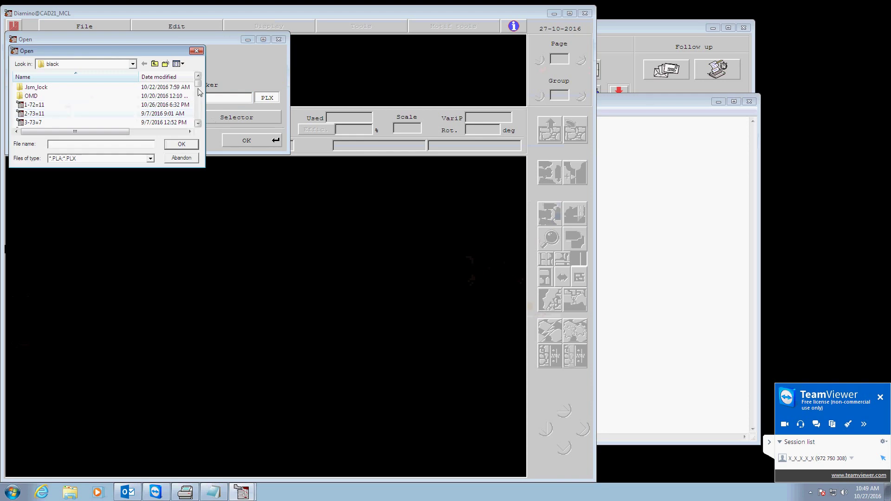
pyautogui.scroll(-5, 56, 98)
pyautogui.scroll(-3, 198, 113)
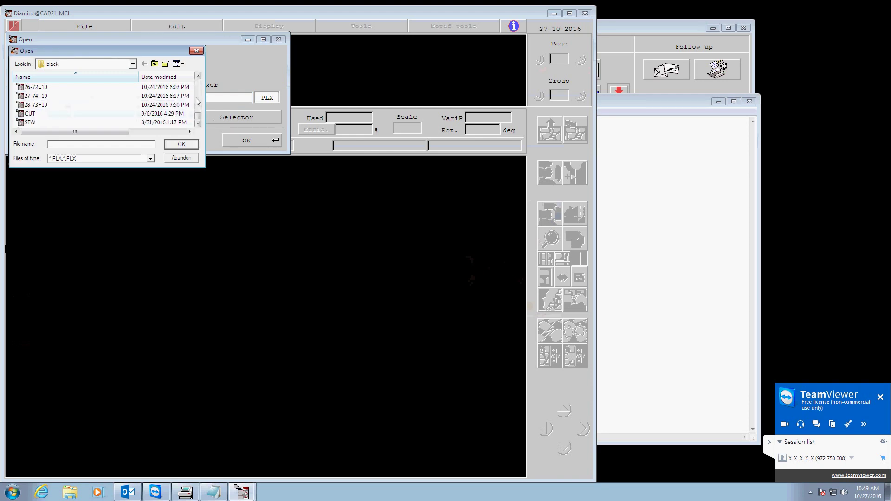
pyautogui.click(31, 113)
pyautogui.click(181, 144)
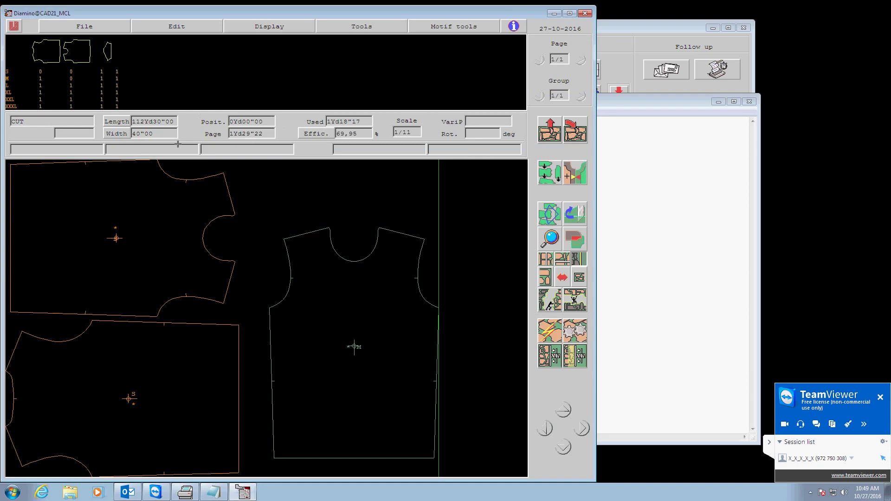
# Remove all placed pieces from the CUT marker and bring in the XXXL sleeve piece
pyautogui.click(550, 130)
pyautogui.click(533, 265)
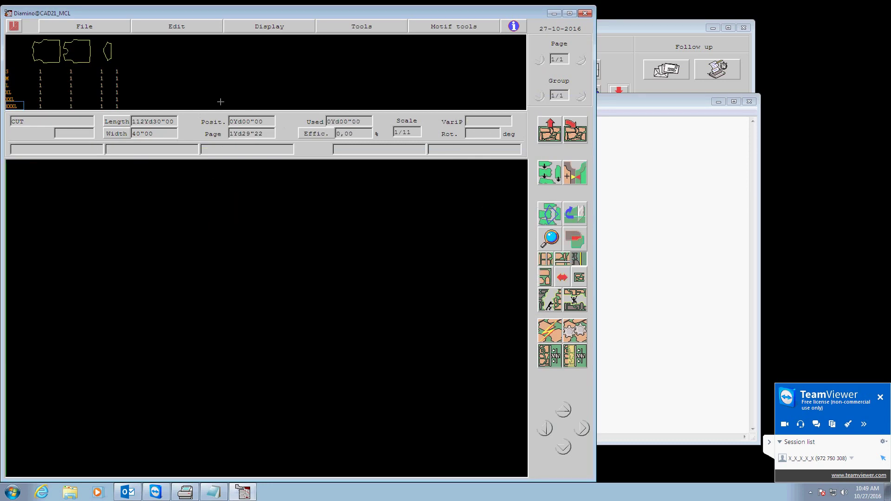
pyautogui.click(101, 106)
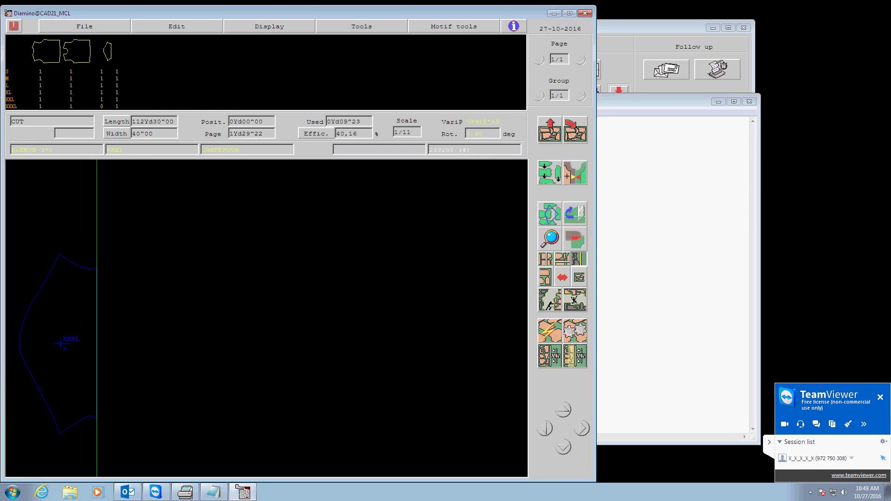